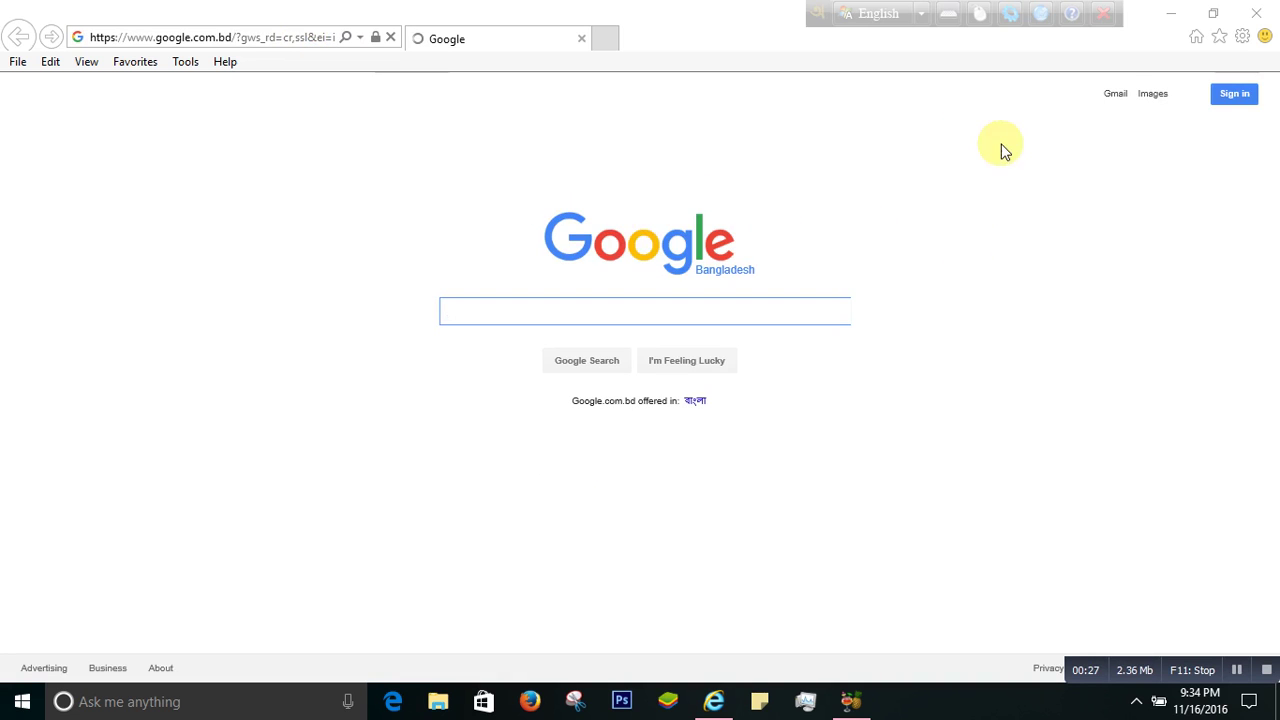
- Sign in to Google as WeShare Article with its password
{"action": "left_click", "coordinate": [1235, 94]}
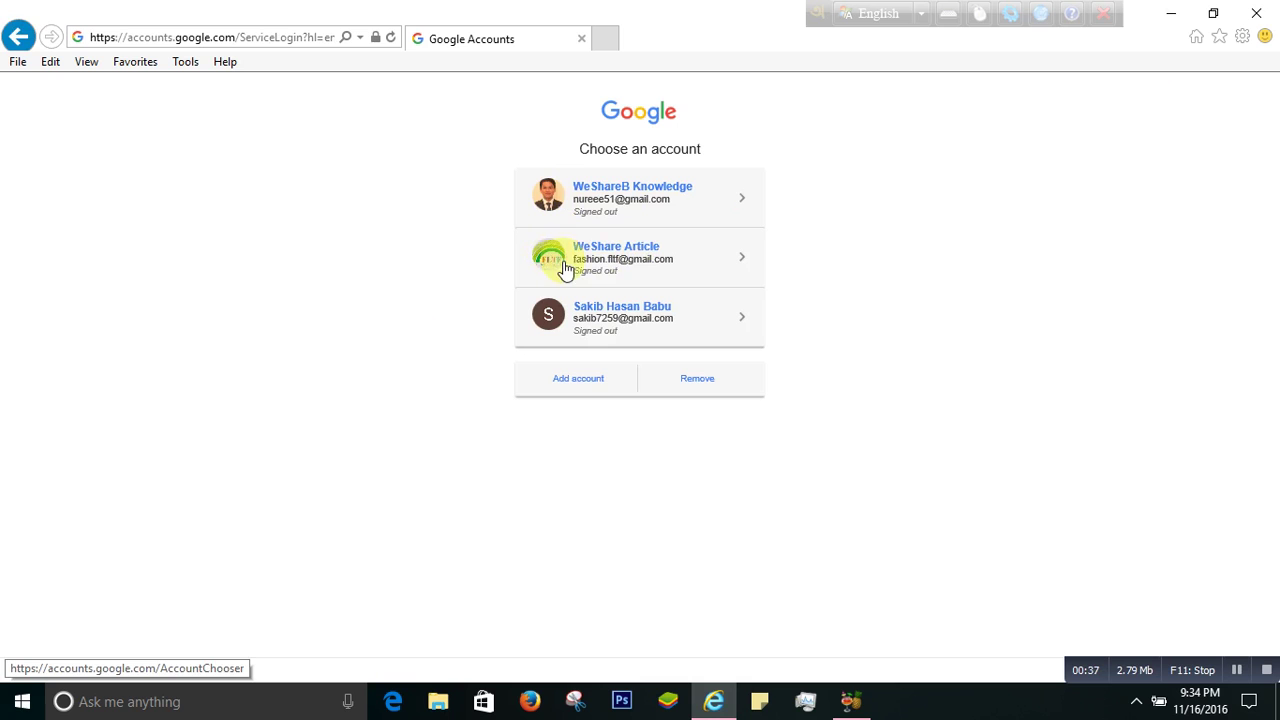
{"action": "left_click", "coordinate": [618, 262]}
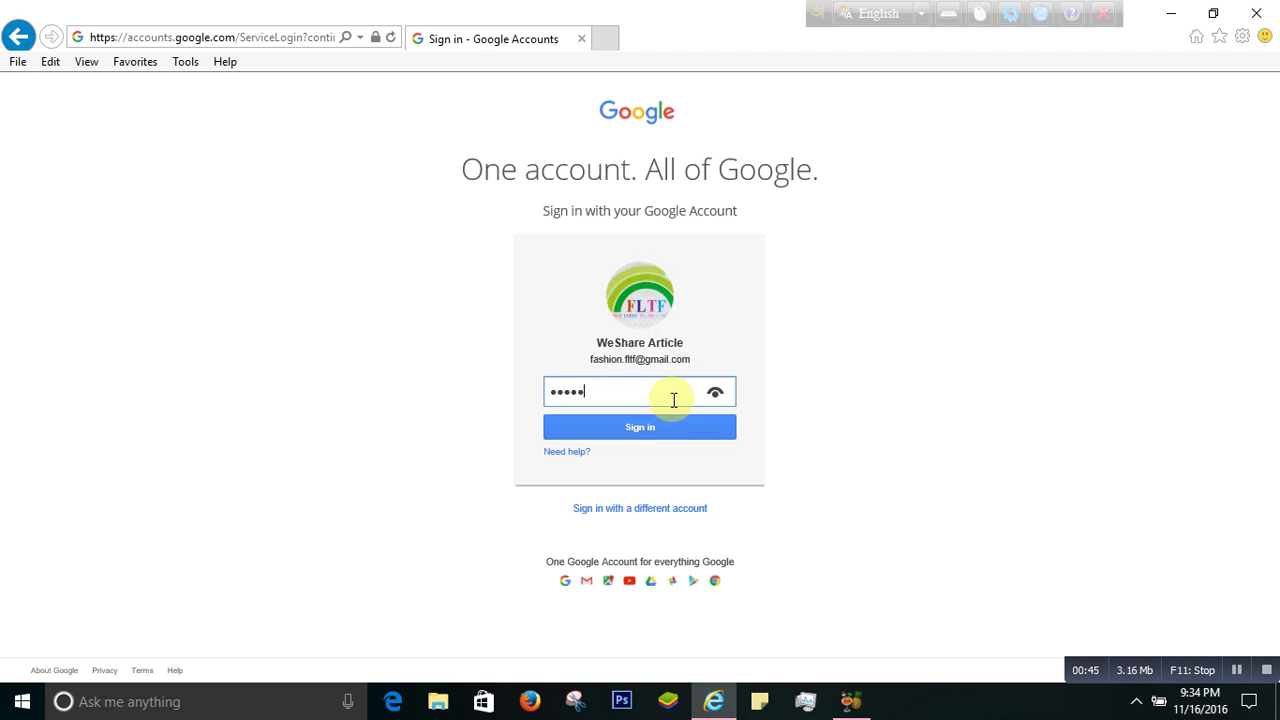
{"action": "left_click", "coordinate": [657, 426]}
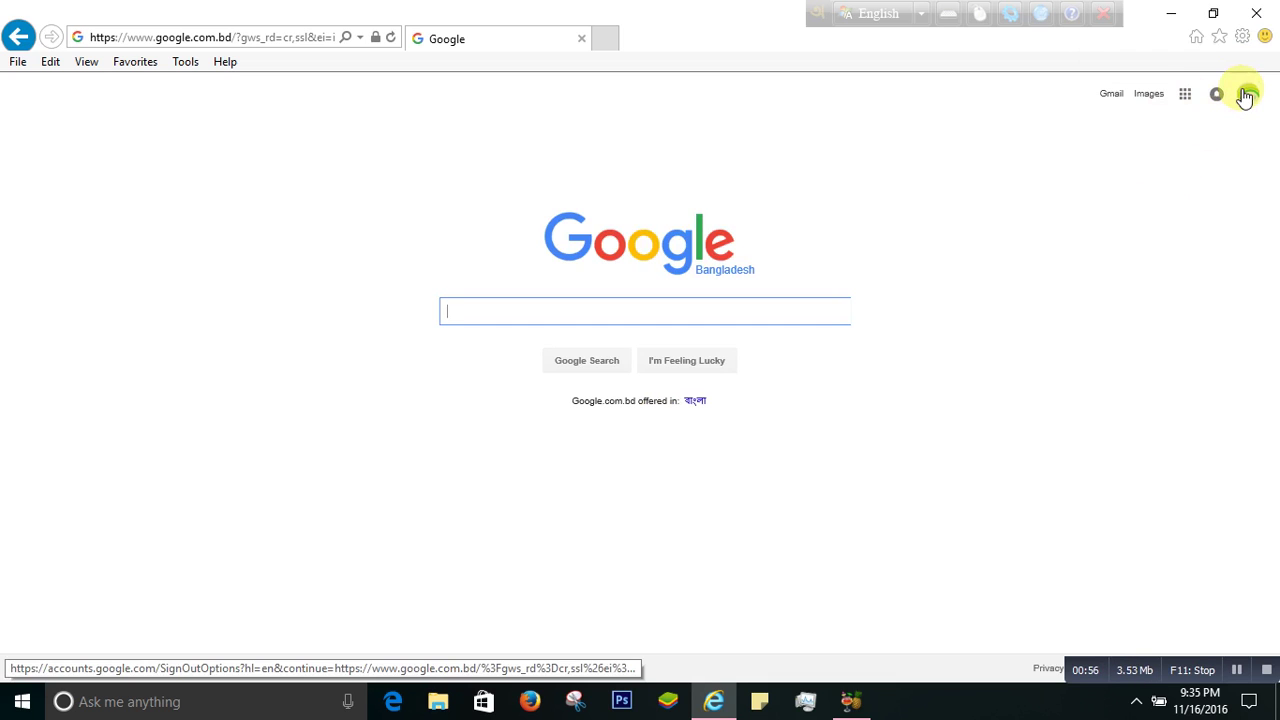
- Open WeShare Article's Google+ profile from the account avatar menu
{"action": "left_click", "coordinate": [1247, 94]}
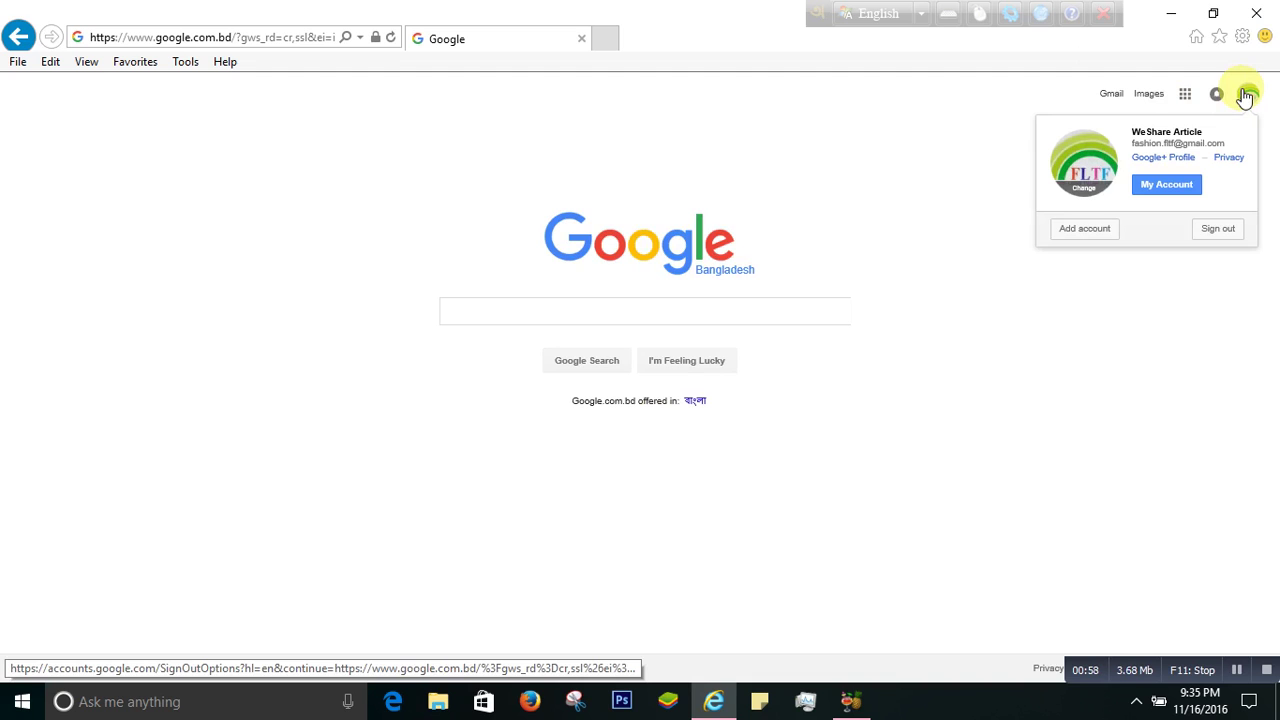
{"action": "left_click", "coordinate": [1175, 162]}
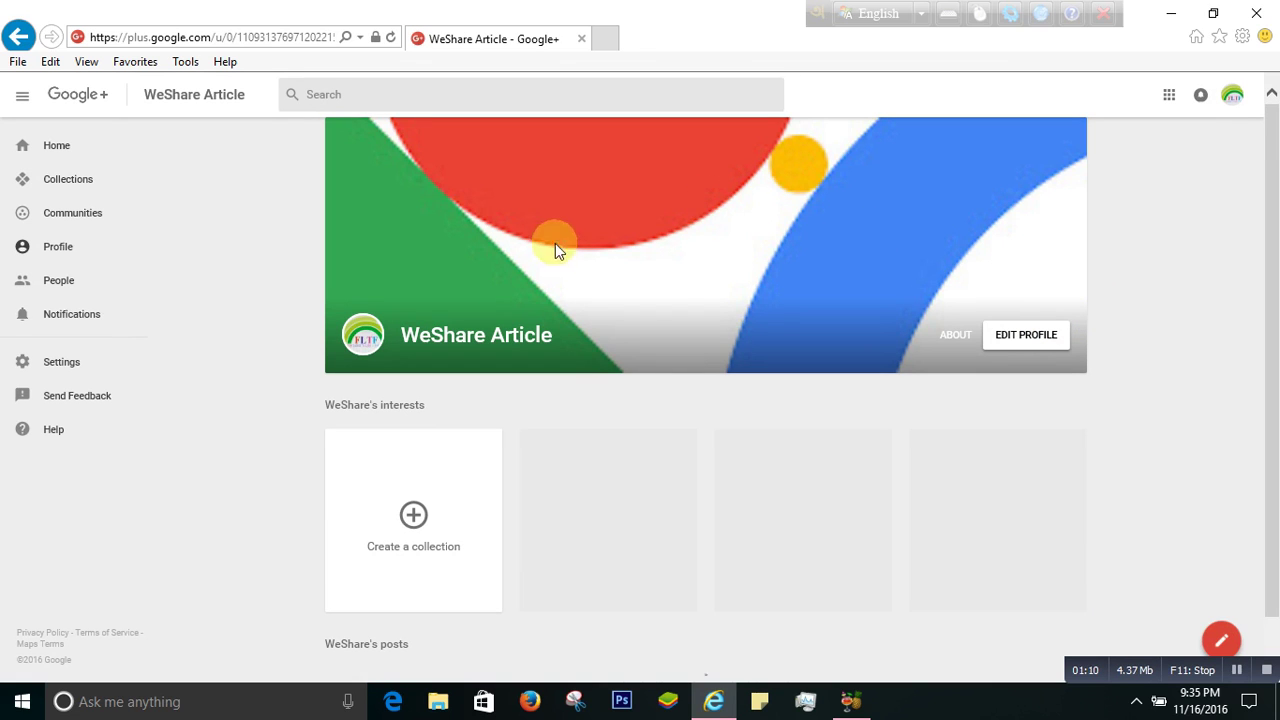
- Open Edit profile from the WeShare Article cover banner
{"action": "left_click", "coordinate": [1030, 336]}
{"action": "left_click", "coordinate": [1036, 342]}
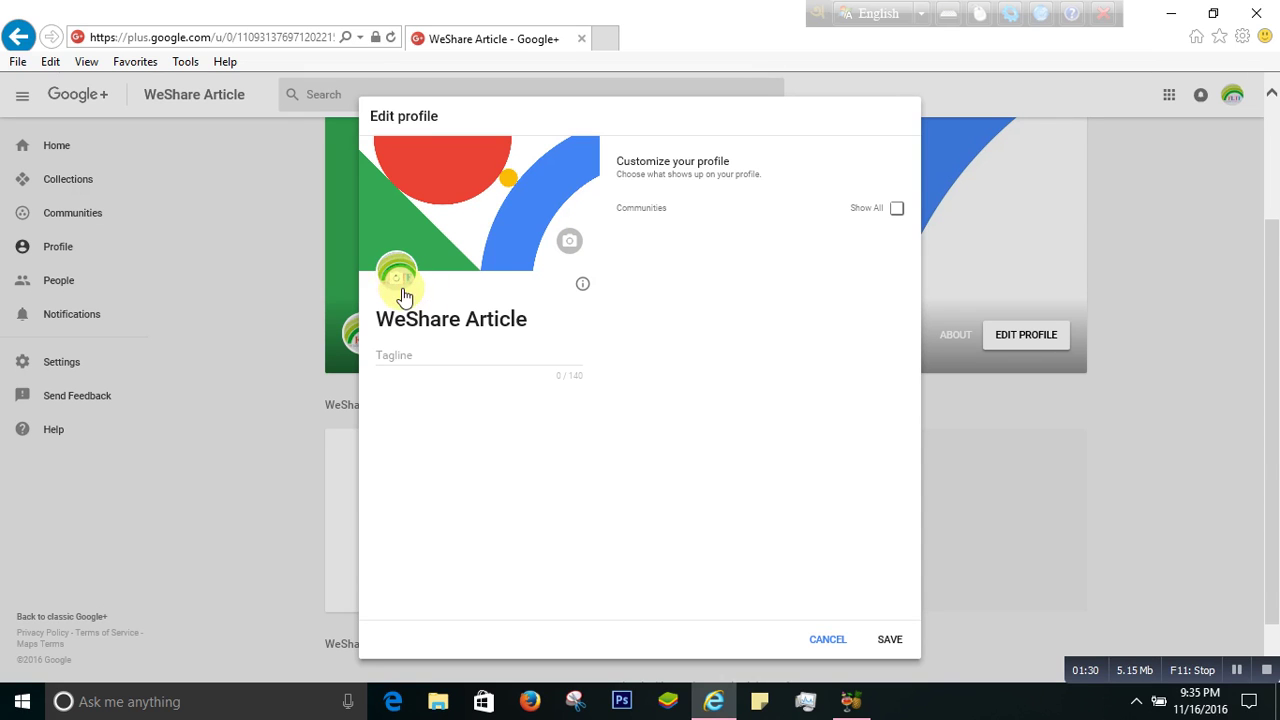
- Open the profile photo picker from the avatar in Edit profile
{"action": "left_click", "coordinate": [396, 281]}
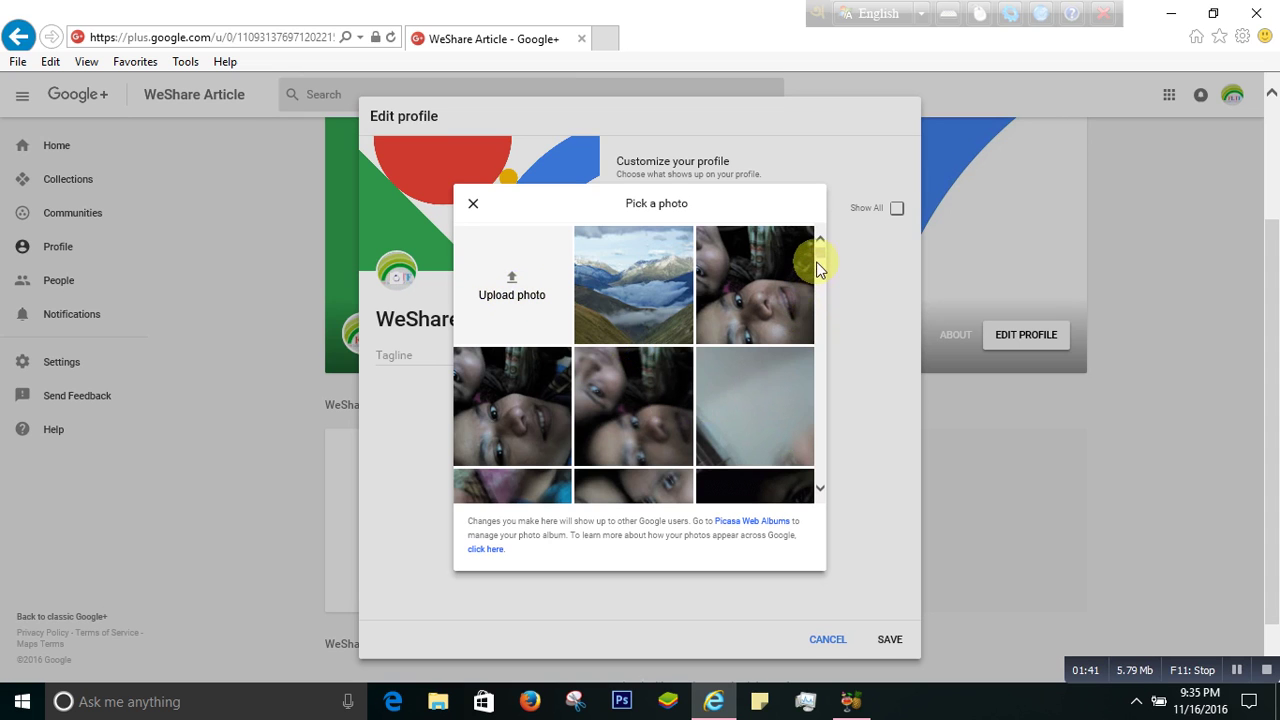
{"action": "left_click_drag", "start_coordinate": [819, 254], "coordinate": [820, 364]}
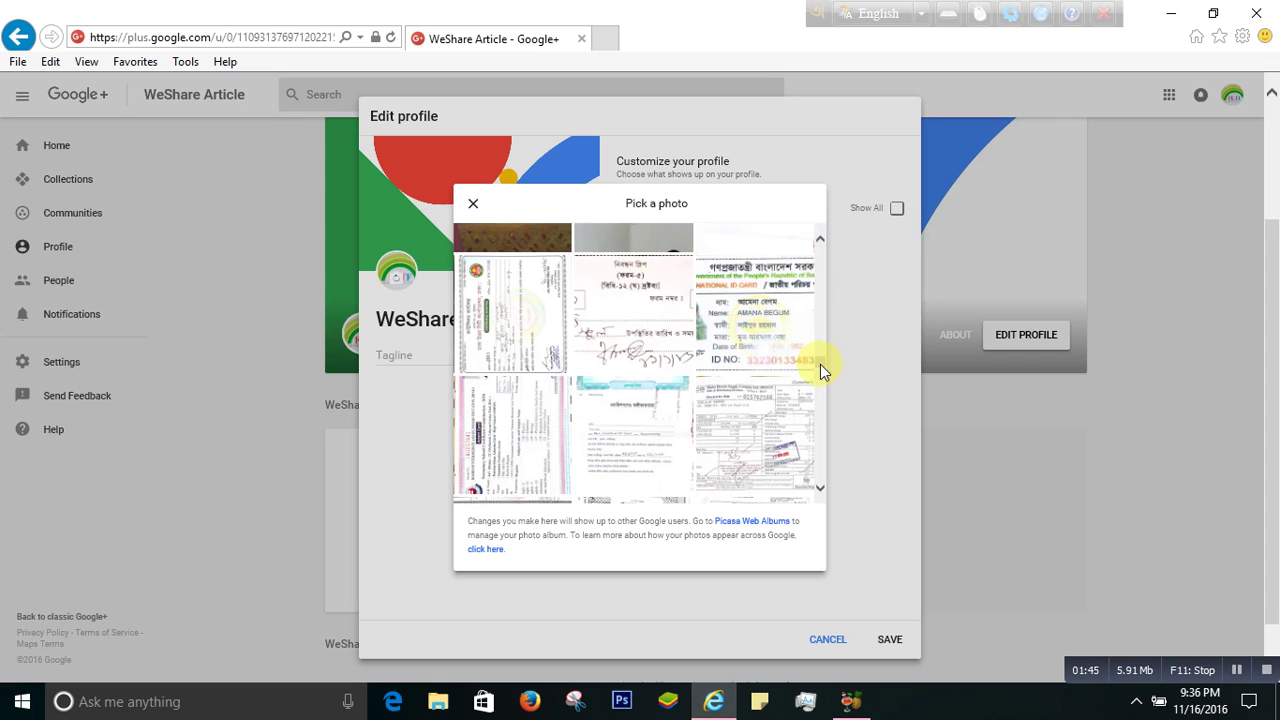
{"action": "mouse_move", "coordinate": [824, 363]}
{"action": "left_mouse_down"}
{"action": "mouse_move", "coordinate": [822, 482]}
{"action": "mouse_move", "coordinate": [833, 352]}
{"action": "mouse_move", "coordinate": [823, 250]}
{"action": "left_mouse_up"}
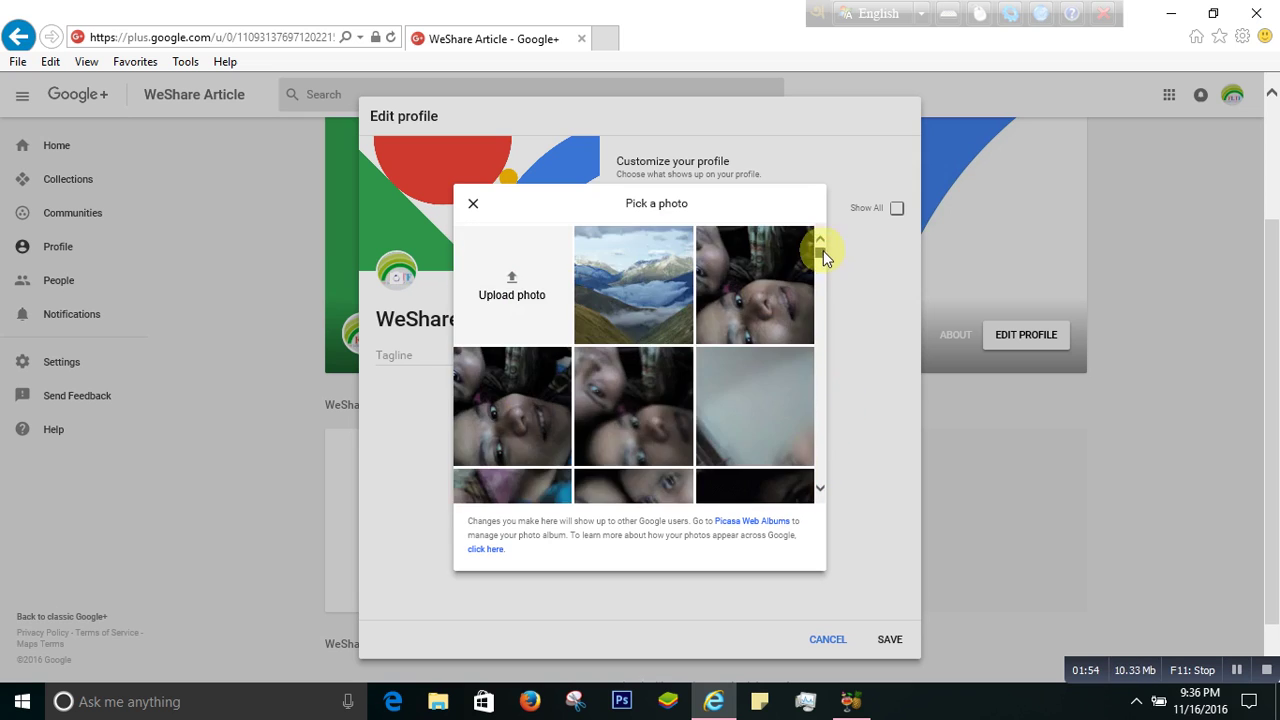
- Open the computer file chooser for a new profile photo upload
{"action": "left_click", "coordinate": [510, 292]}
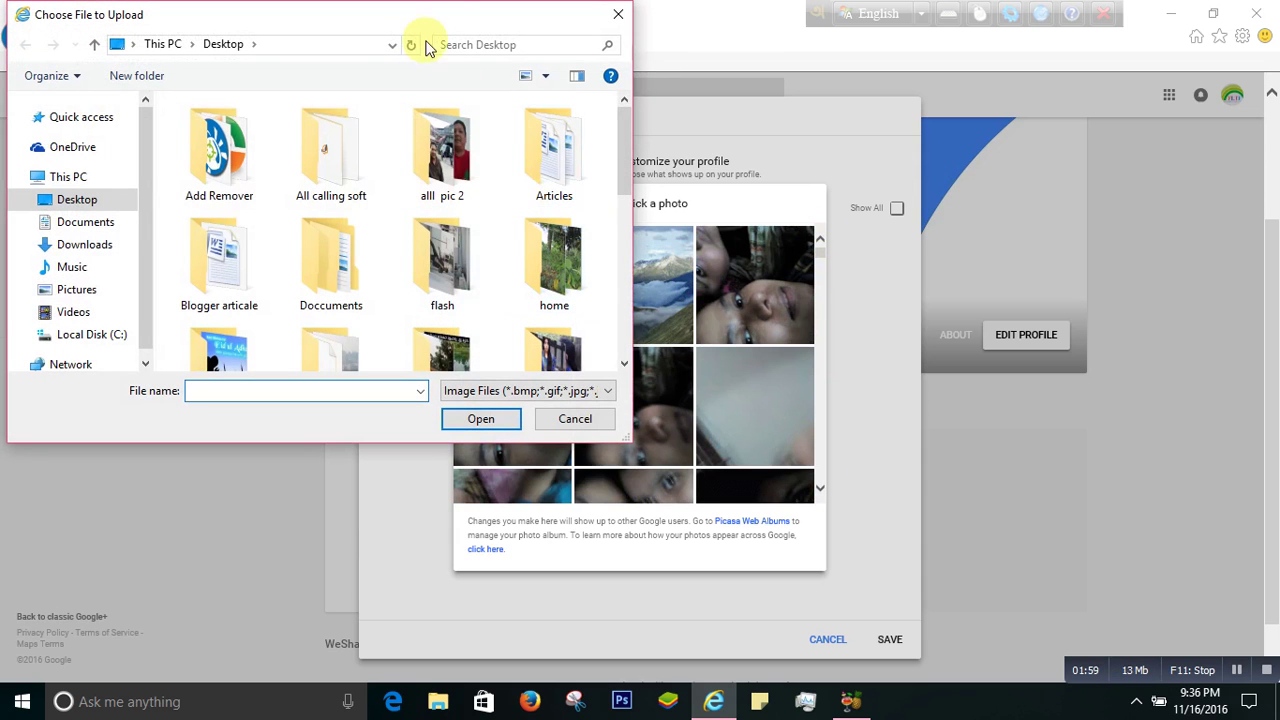
{"action": "left_click", "coordinate": [615, 14]}
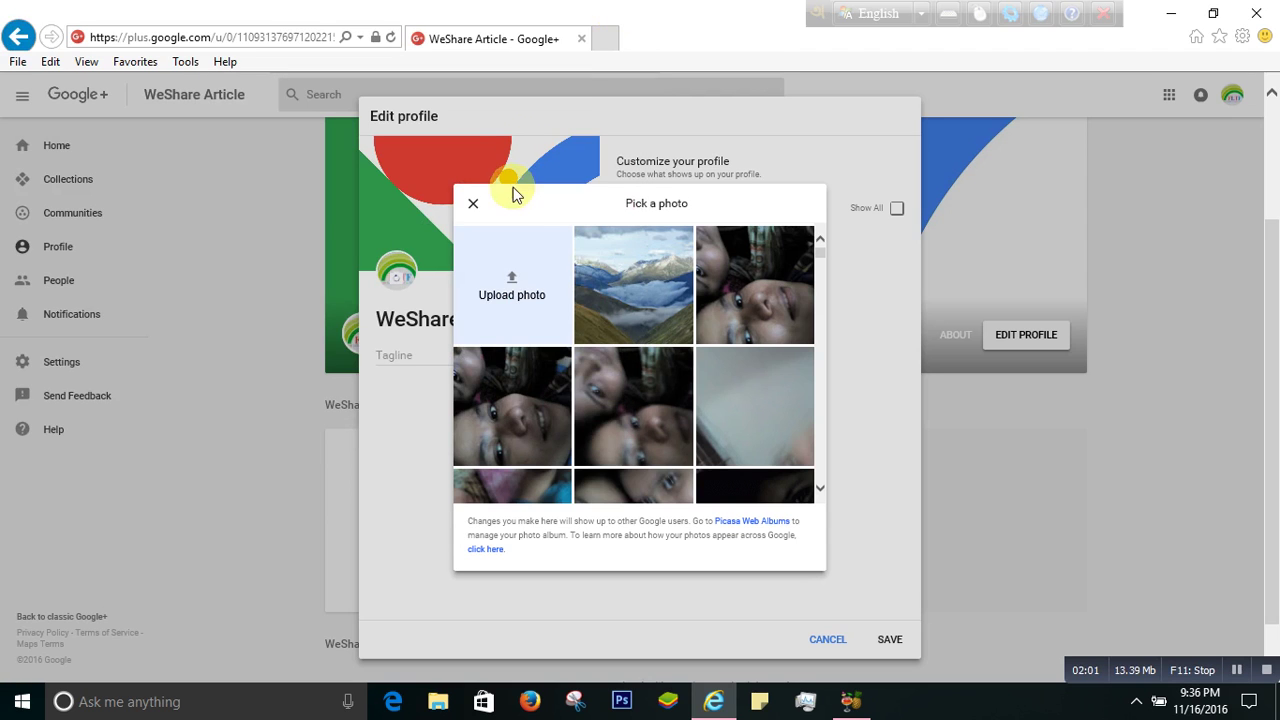
{"action": "left_click", "coordinate": [510, 295]}
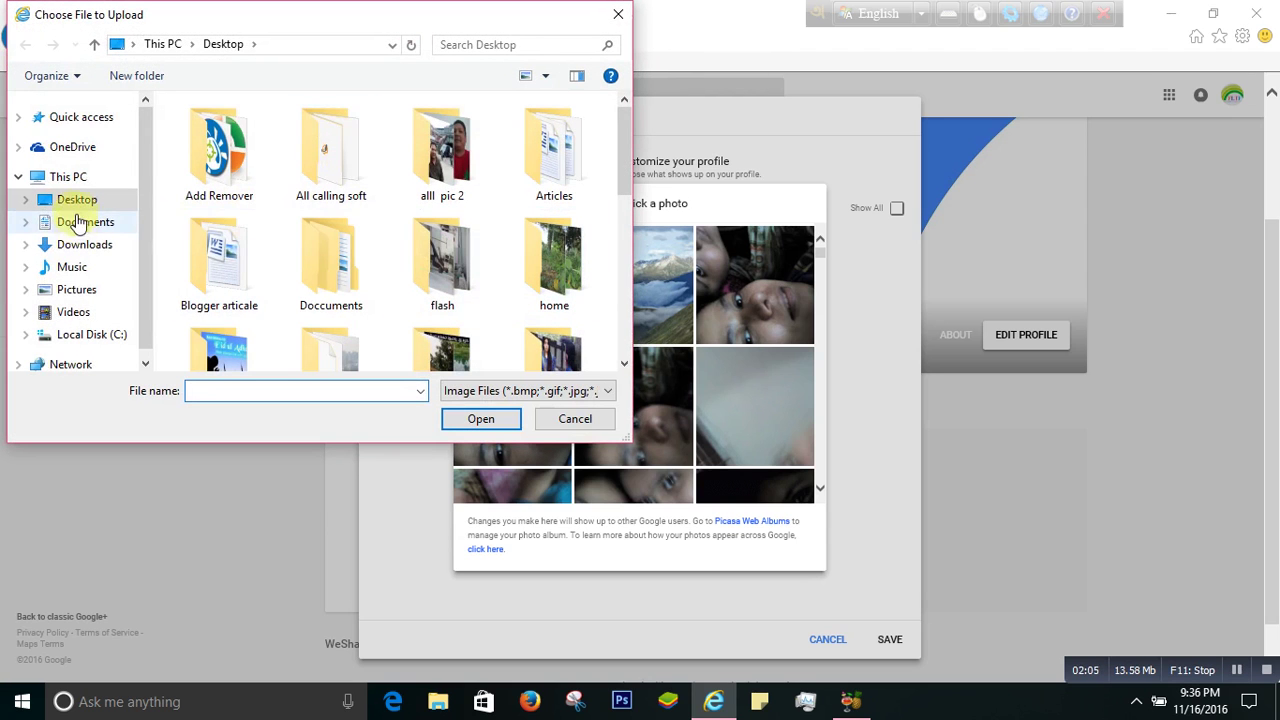
- Upload the 'article-writing-service' image from the Desktop
{"action": "left_click", "coordinate": [78, 199]}
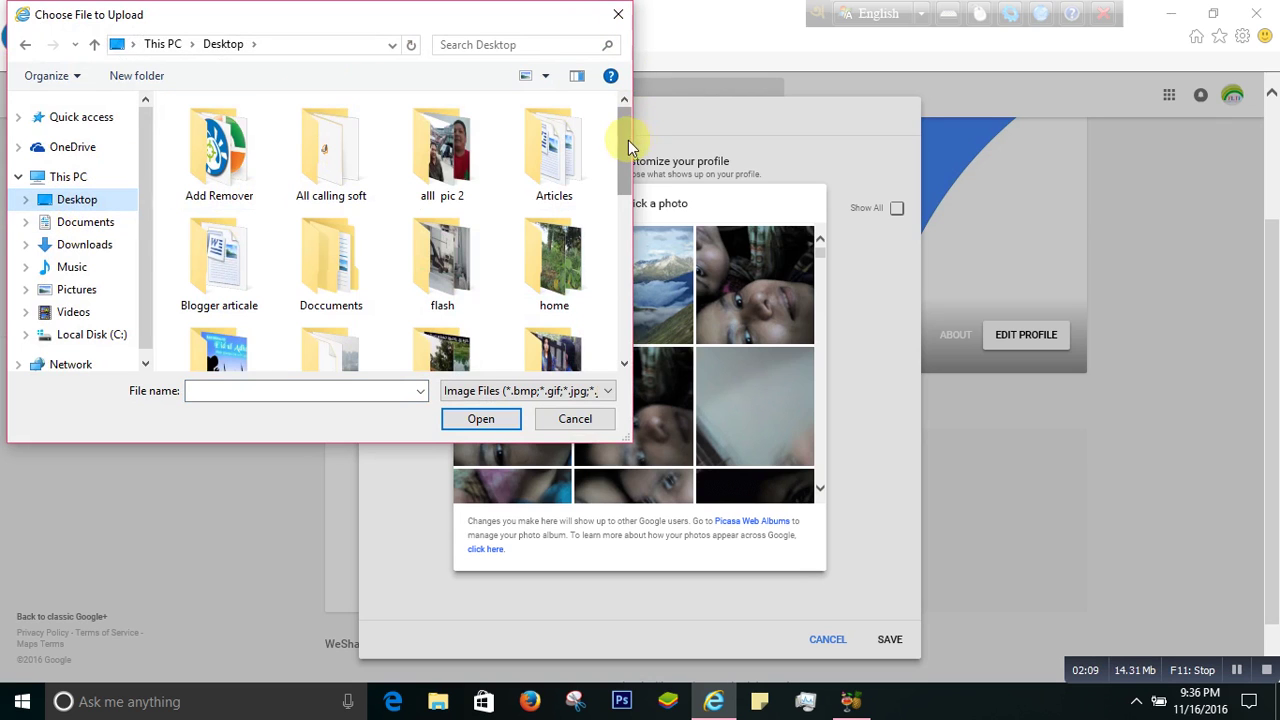
{"action": "left_click_drag", "start_coordinate": [626, 140], "coordinate": [627, 326]}
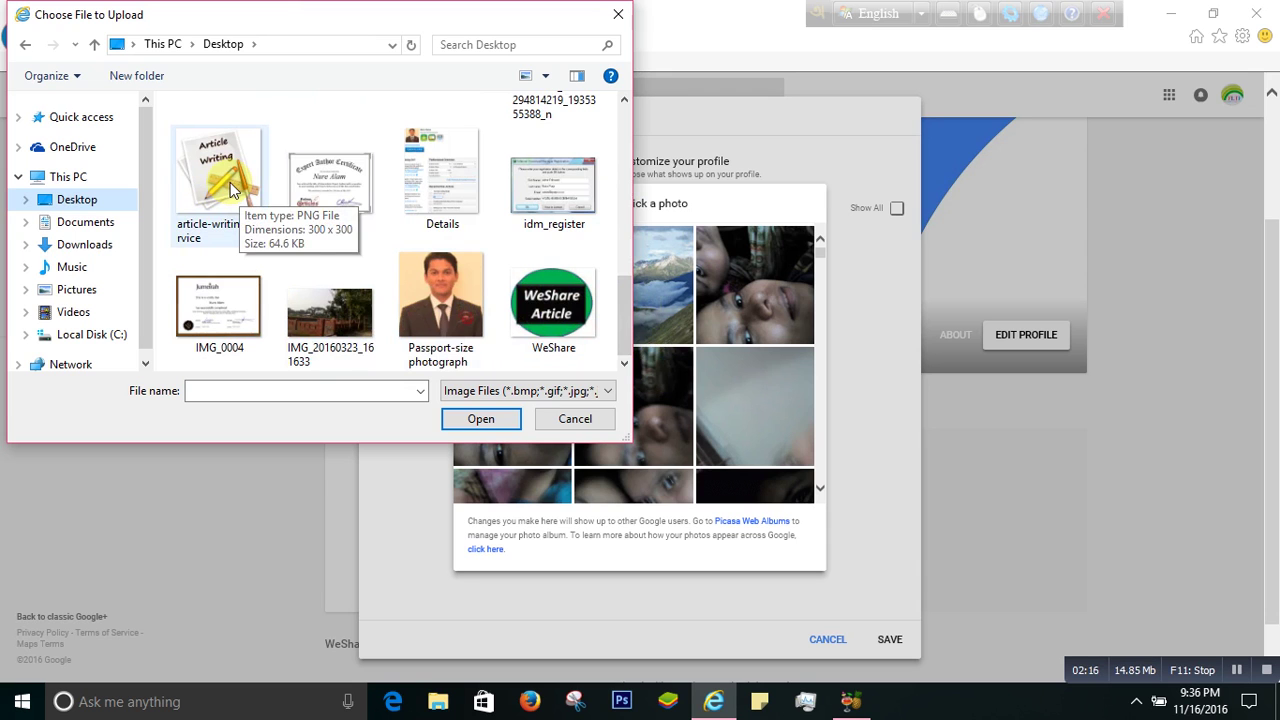
{"action": "left_click", "coordinate": [230, 182]}
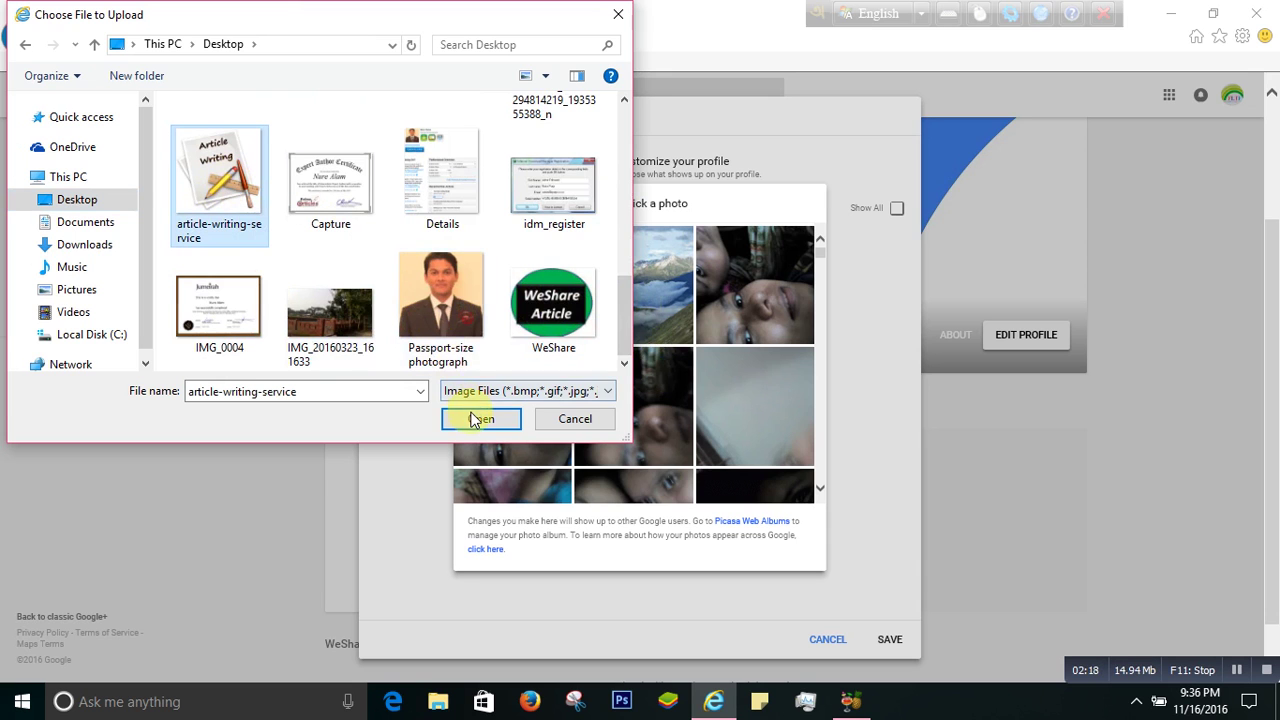
{"action": "left_click", "coordinate": [481, 419]}
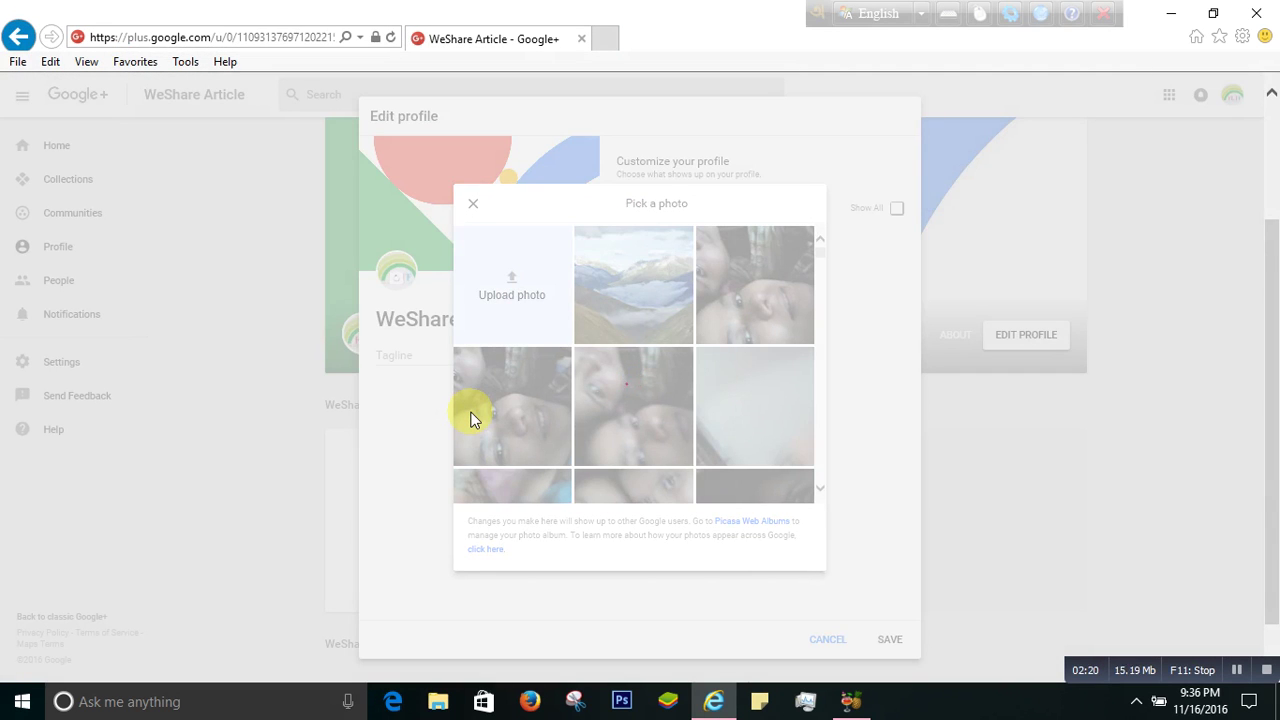